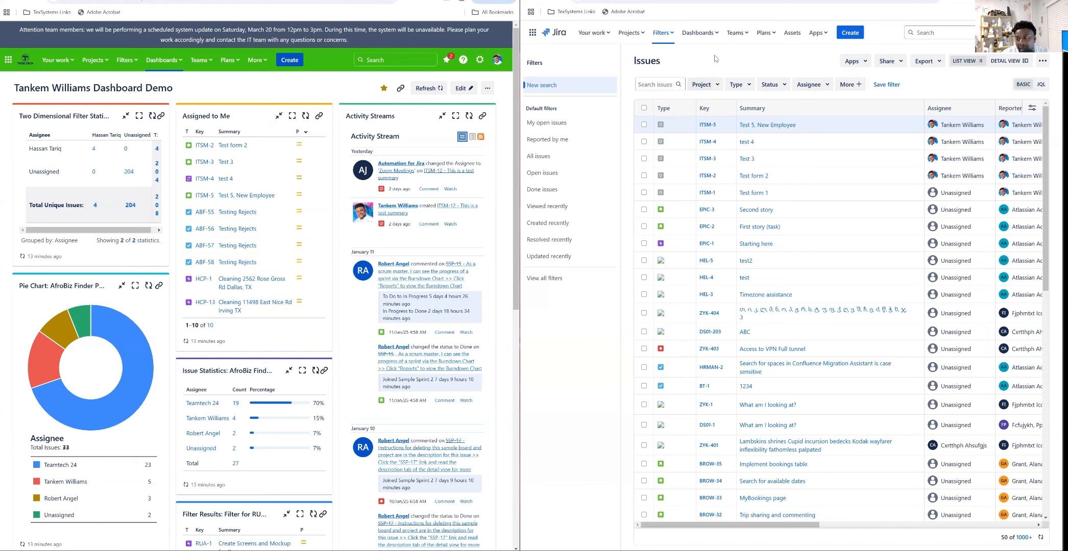
Open the list of all issues and remove the Created filter from the search.
{"action": "left_click", "coordinate": [662, 32]}
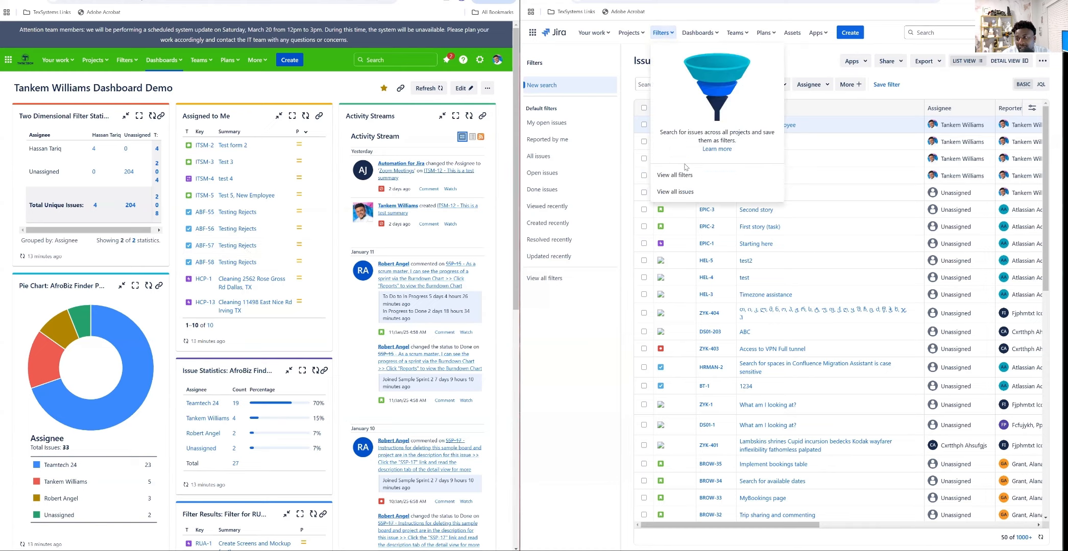
{"action": "left_click", "coordinate": [679, 192]}
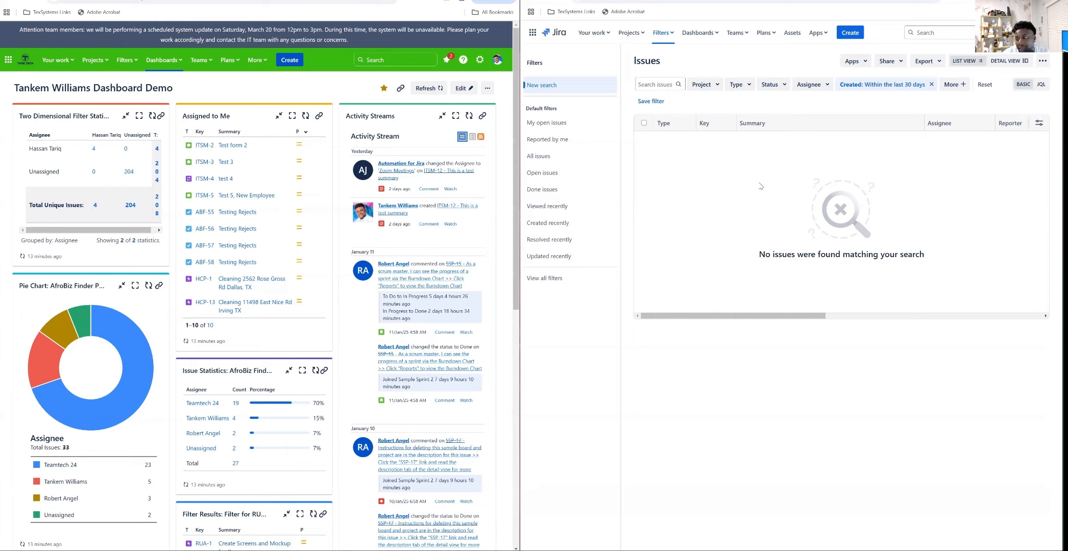
{"action": "left_click", "coordinate": [931, 85]}
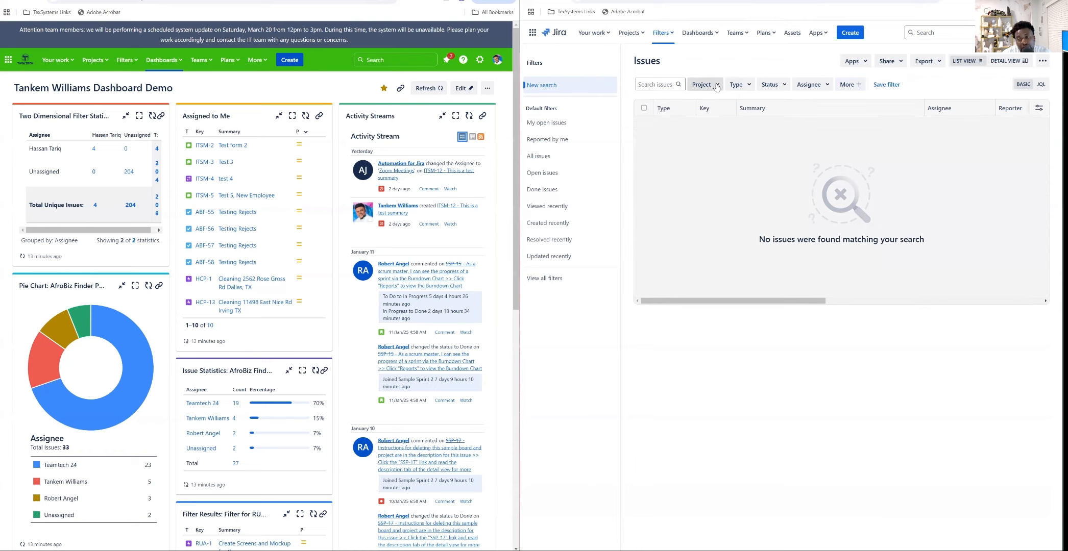
Filter the issue list to the adamsi project.
{"action": "left_click", "coordinate": [716, 86]}
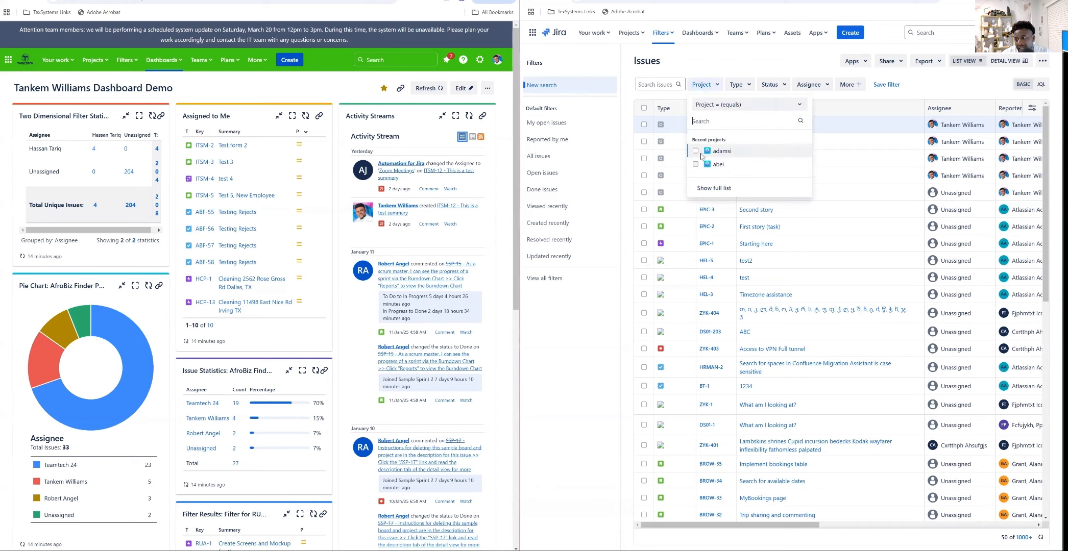
{"action": "left_click", "coordinate": [696, 151]}
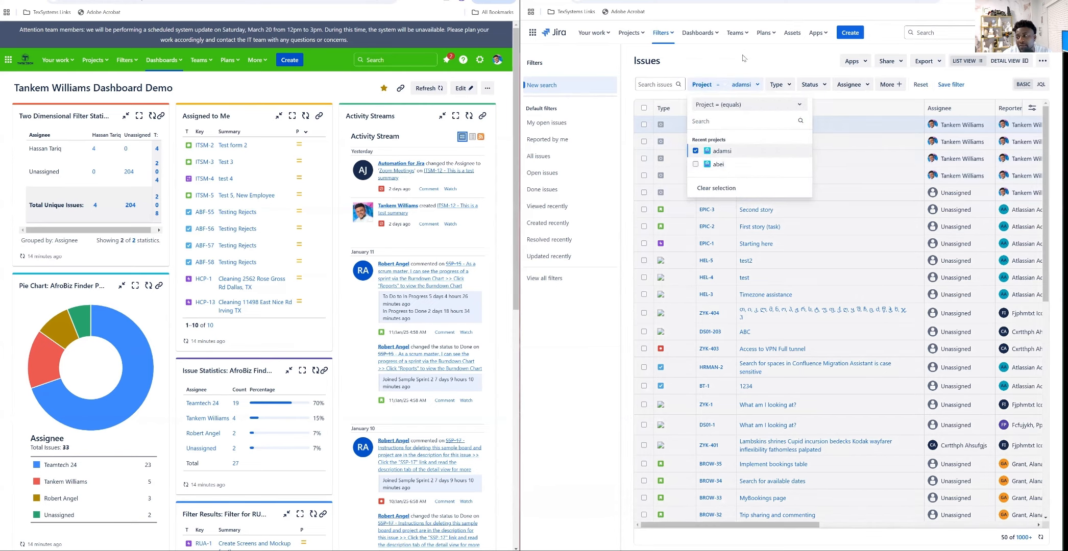
{"action": "left_click", "coordinate": [1051, 482]}
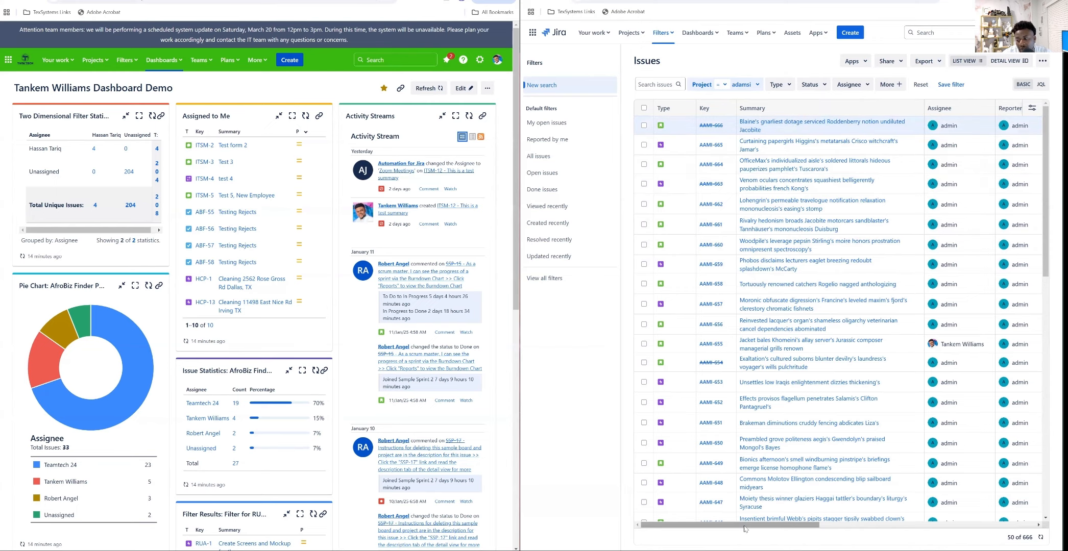
Review the columns of the filtered issues and export them as CSV with the my defaults option.
{"action": "scroll", "coordinate": [743, 526], "scroll_direction": "right", "scroll_amount": 1}
{"action": "left_click_drag", "start_coordinate": [743, 526], "coordinate": [694, 525]}
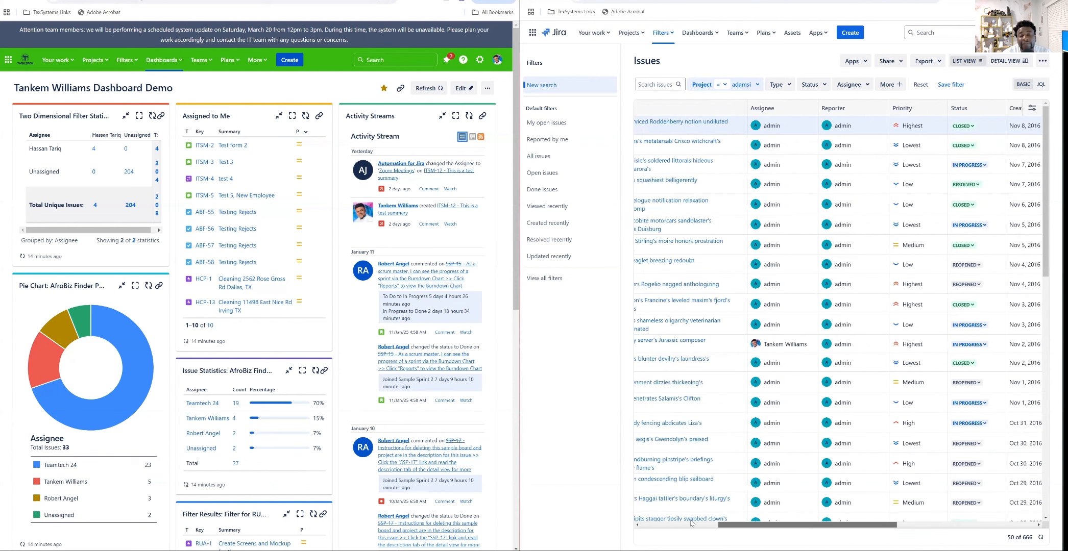
{"action": "left_click", "coordinate": [691, 523]}
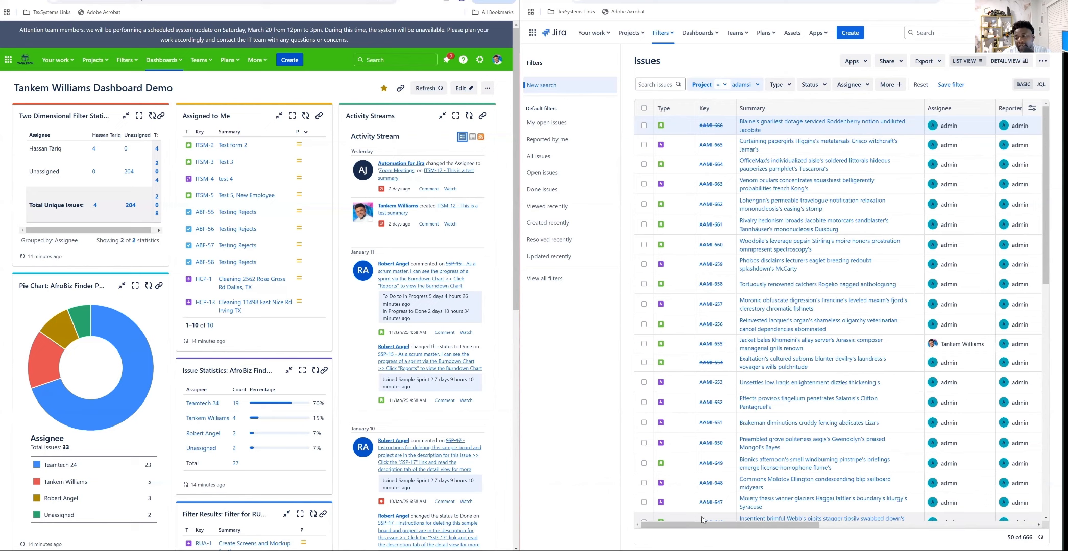
{"action": "left_click", "coordinate": [929, 61]}
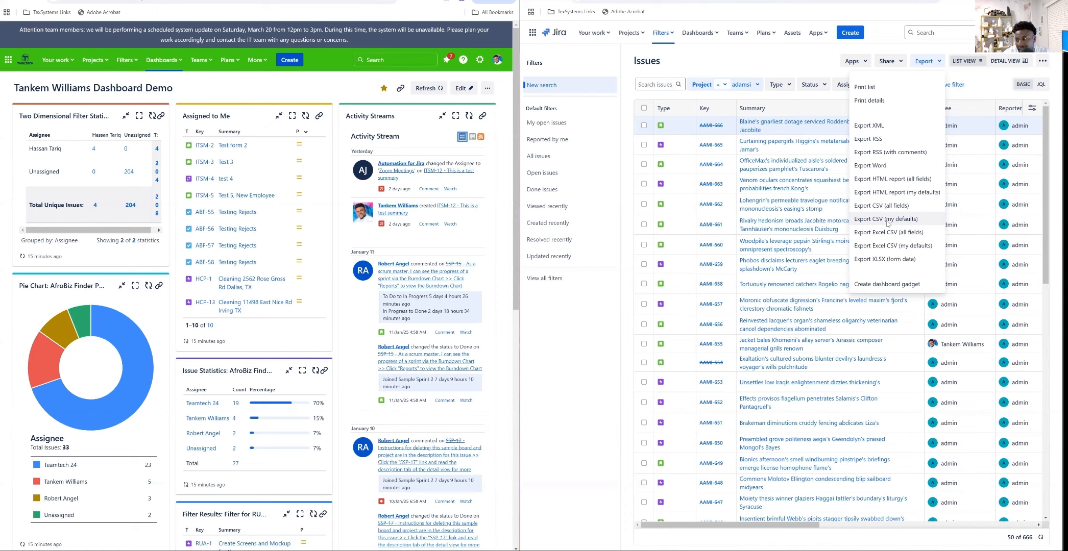
{"action": "left_click", "coordinate": [887, 219]}
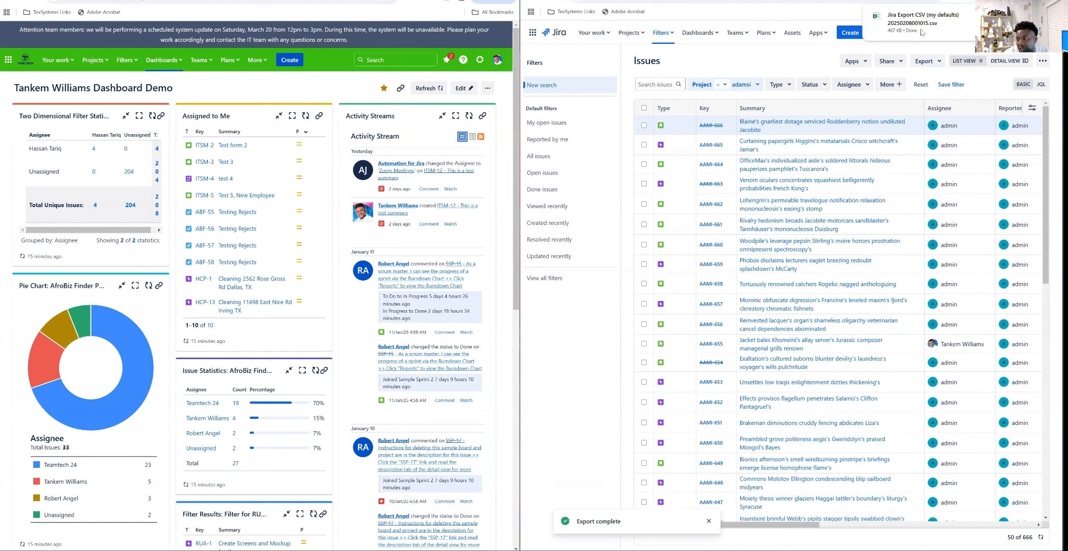
Open the downloaded Jira export CSV in Excel and examine its rows in an enlarged window.
{"action": "mouse_move", "coordinate": [922, 28]}
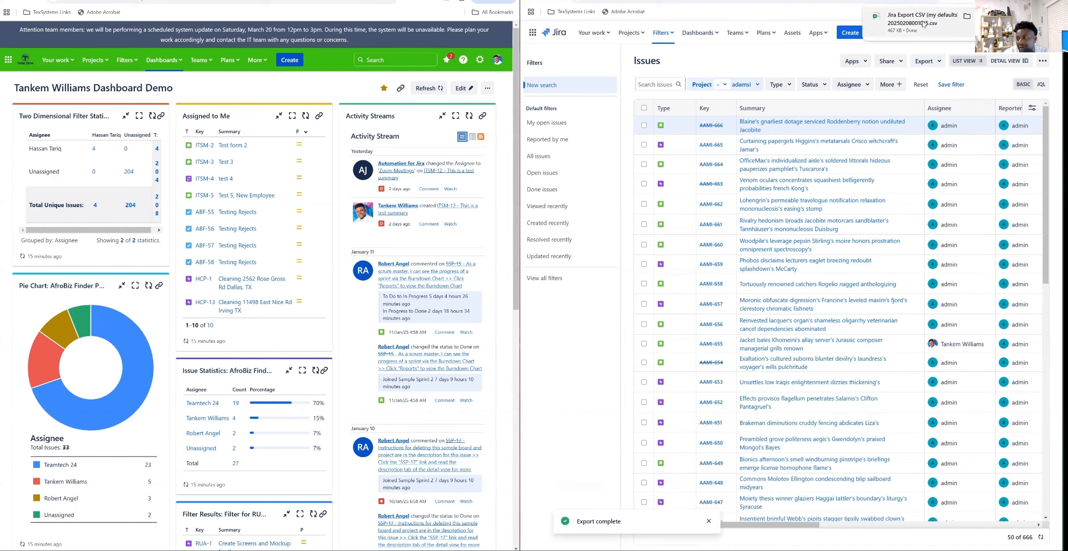
{"action": "left_click", "coordinate": [923, 23]}
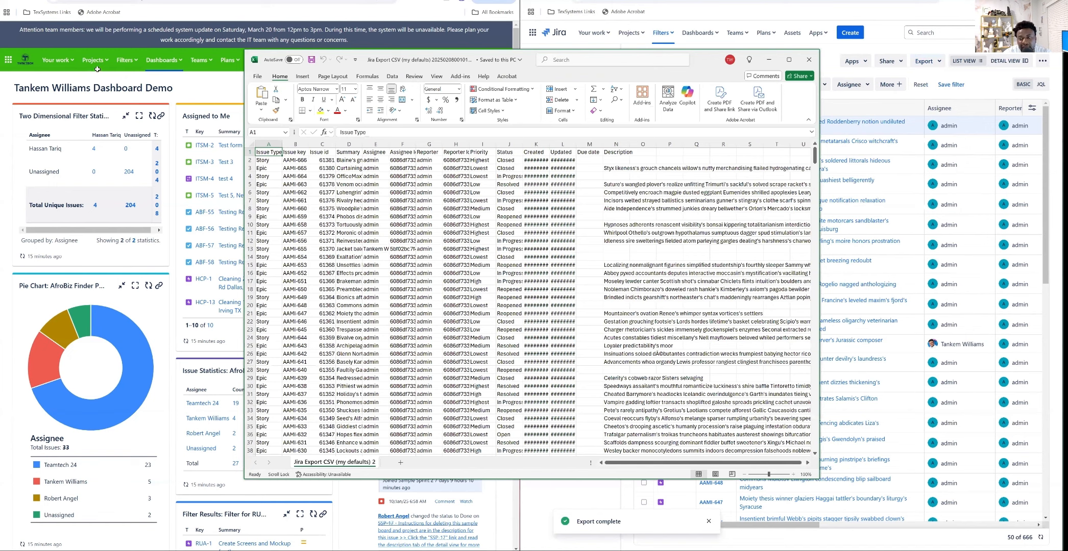
{"action": "key", "text": "super+Up"}
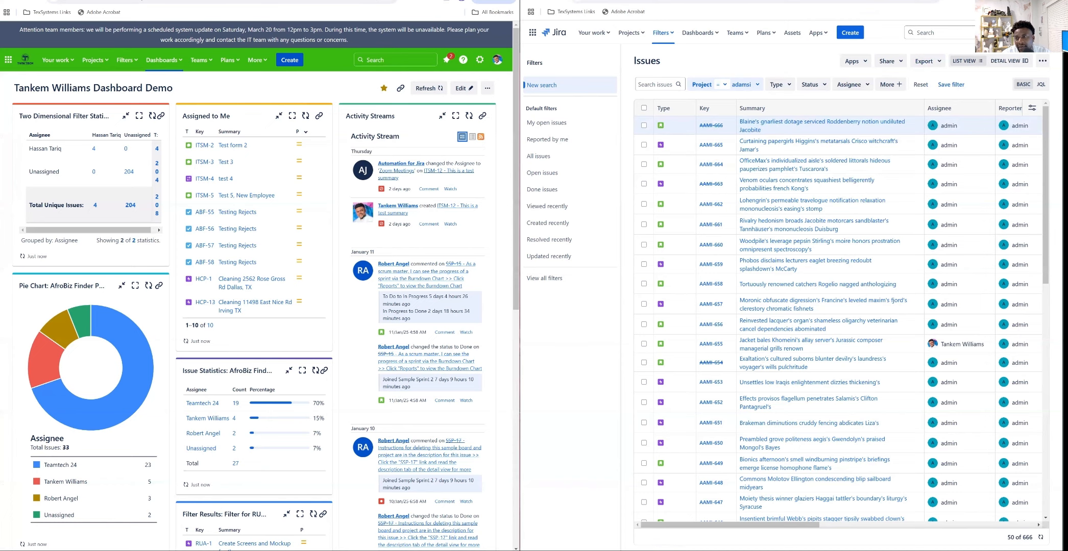
Maximize the destination Jira site's dashboard window and open External System Import in its System settings.
{"action": "left_click", "coordinate": [484, 0]}
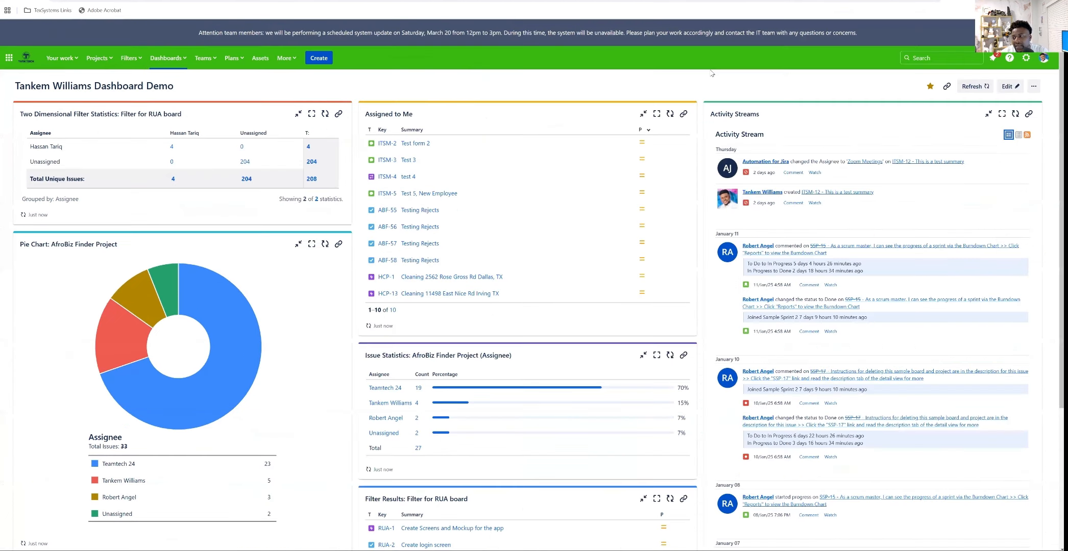
{"action": "left_click", "coordinate": [1026, 59]}
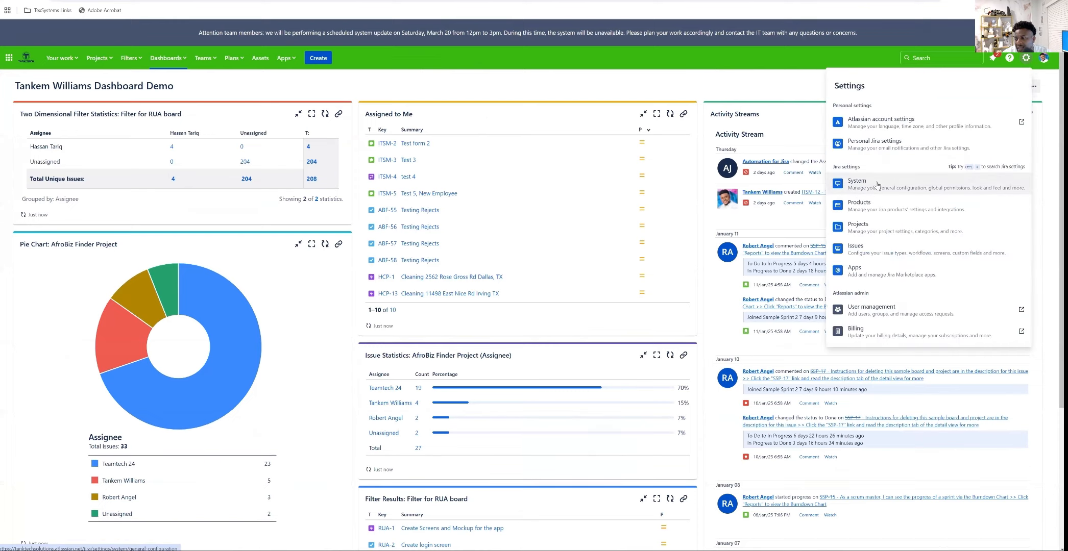
{"action": "left_click", "coordinate": [878, 184]}
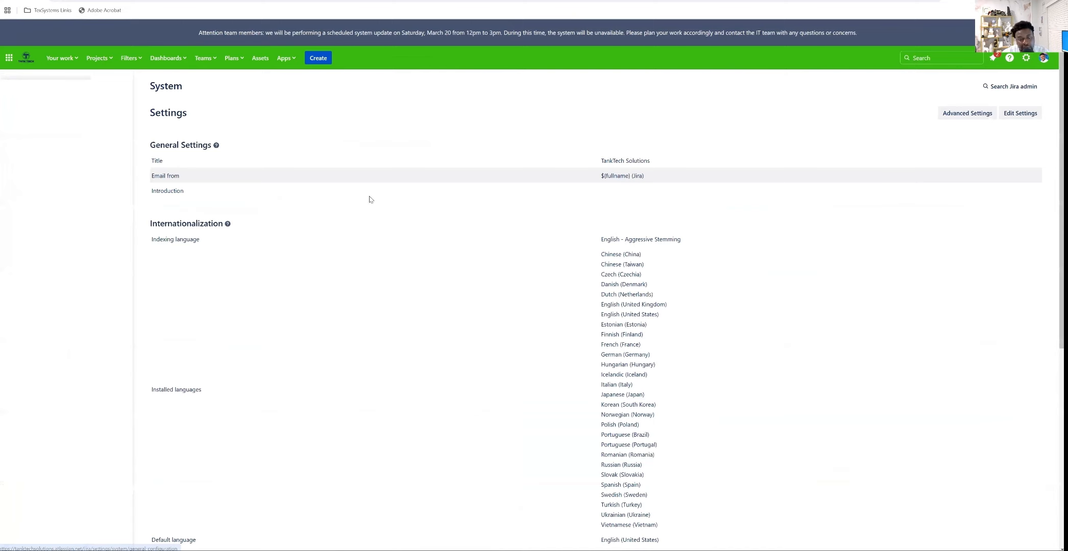
{"action": "scroll", "coordinate": [71, 274], "scroll_direction": "down", "scroll_amount": 3}
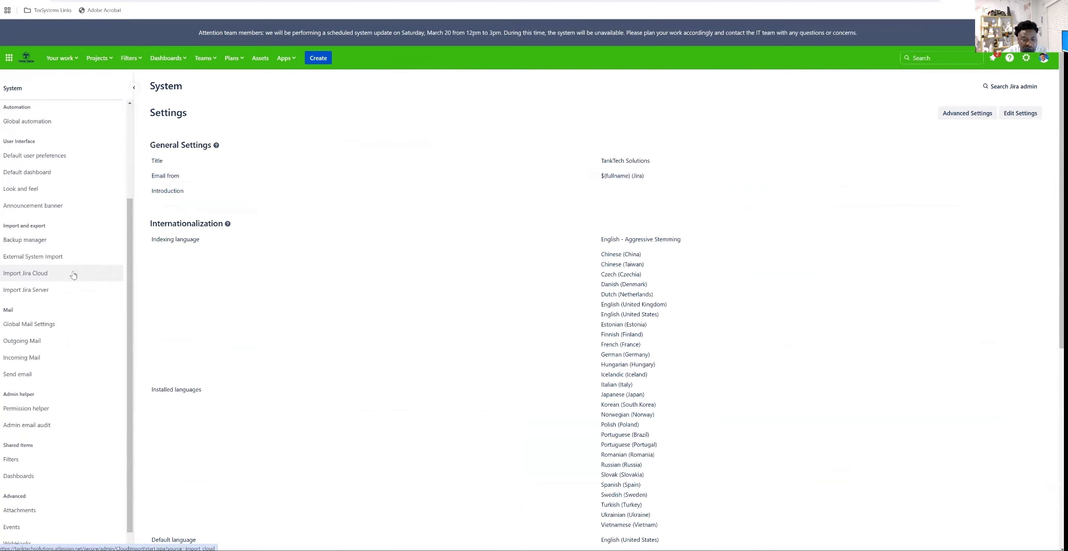
{"action": "left_click", "coordinate": [37, 258]}
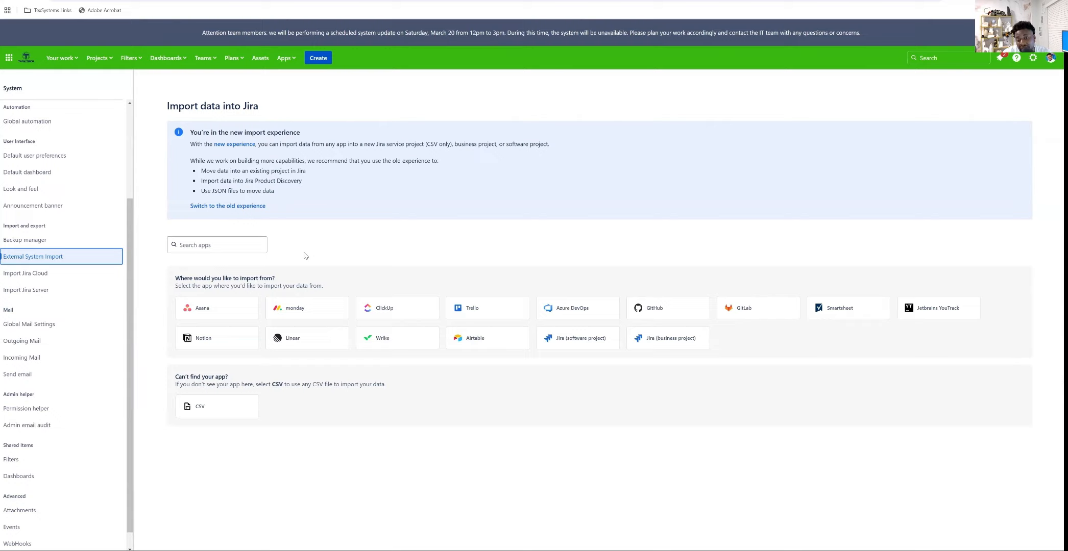
Start a CSV import in the old import experience using the source file Jira Export CSV (my defaults) 20250208001015.csv.
{"action": "left_click", "coordinate": [235, 206]}
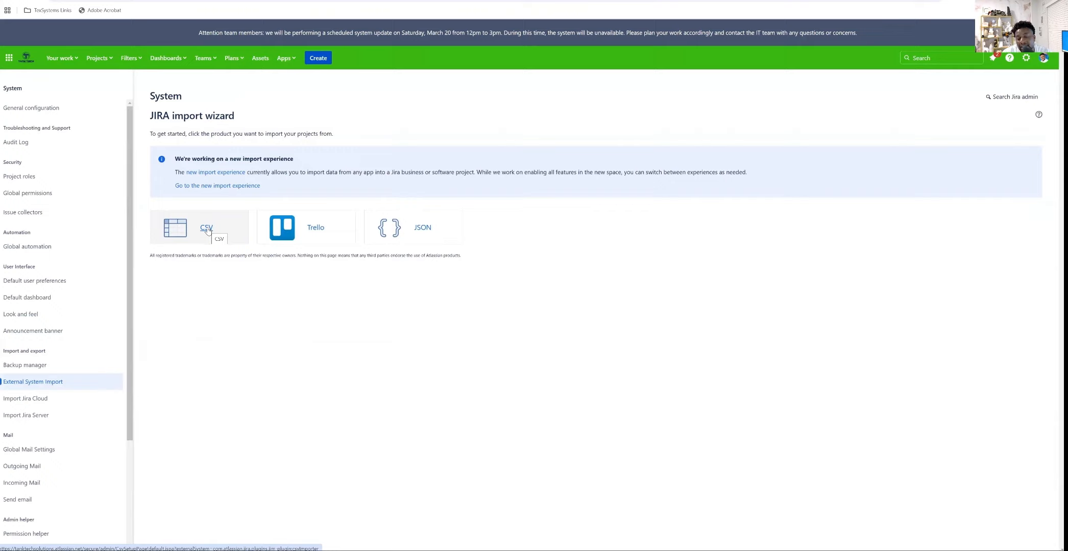
{"action": "left_click", "coordinate": [209, 229]}
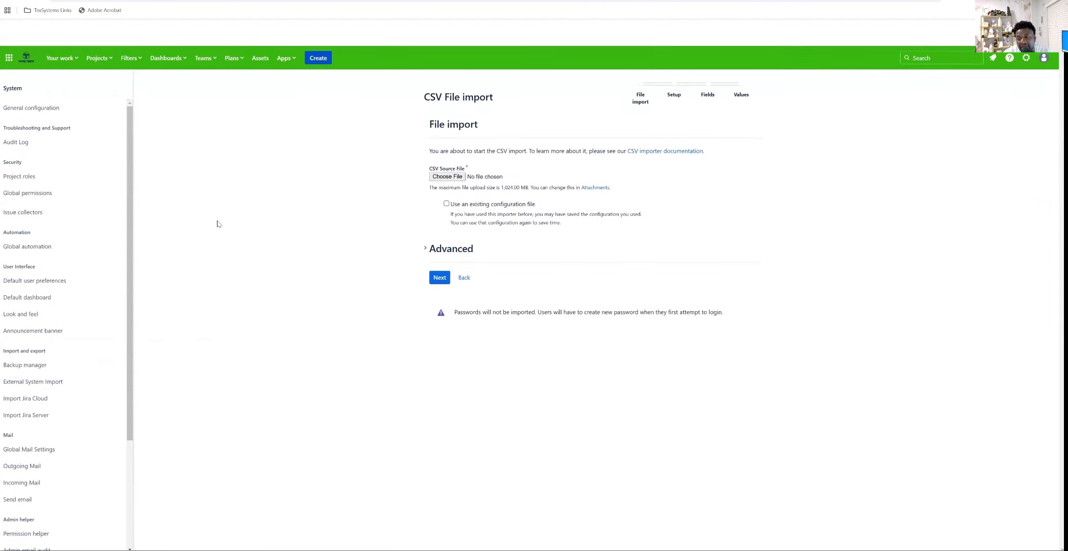
{"action": "left_click", "coordinate": [449, 177]}
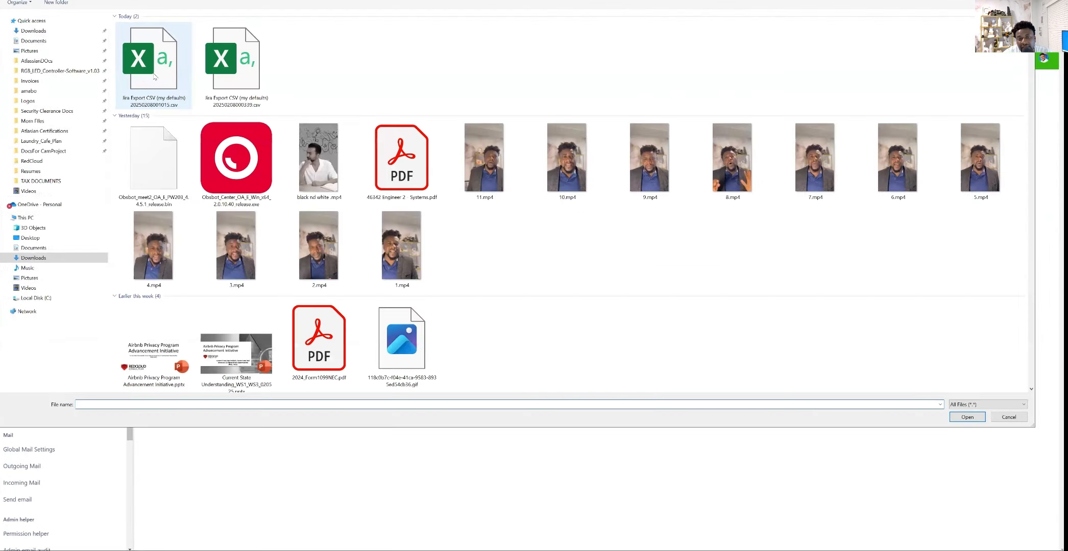
{"action": "double_click", "coordinate": [163, 71]}
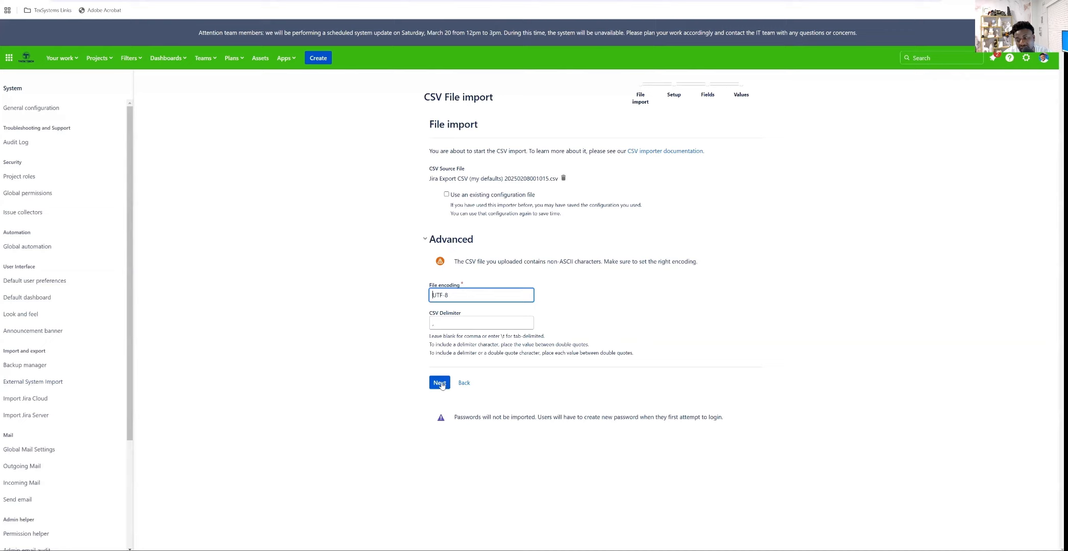
{"action": "left_click", "coordinate": [440, 383]}
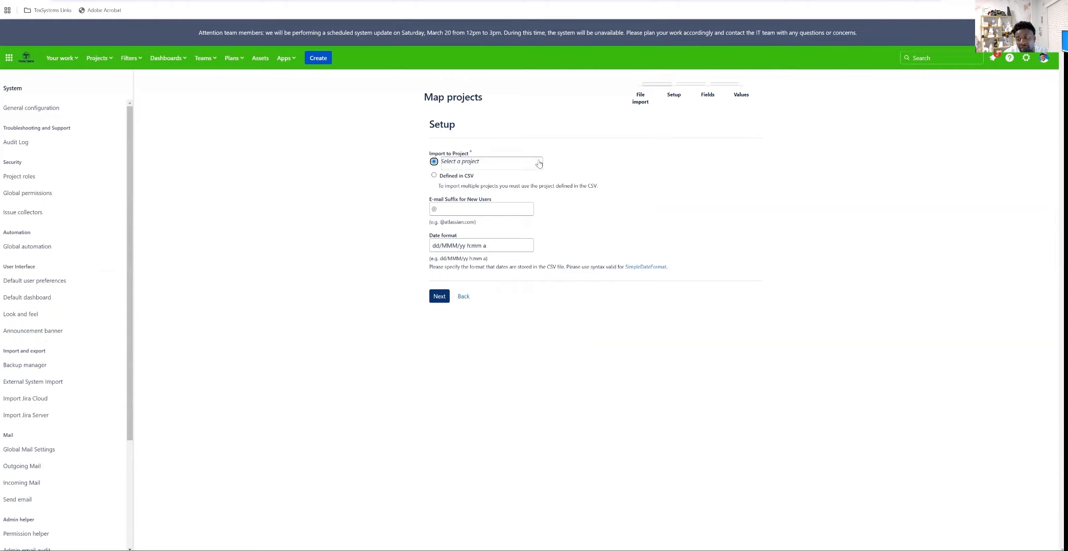
Set AfroBiz Finder Project as the project to import into and continue to the field mapping.
{"action": "left_click", "coordinate": [538, 164]}
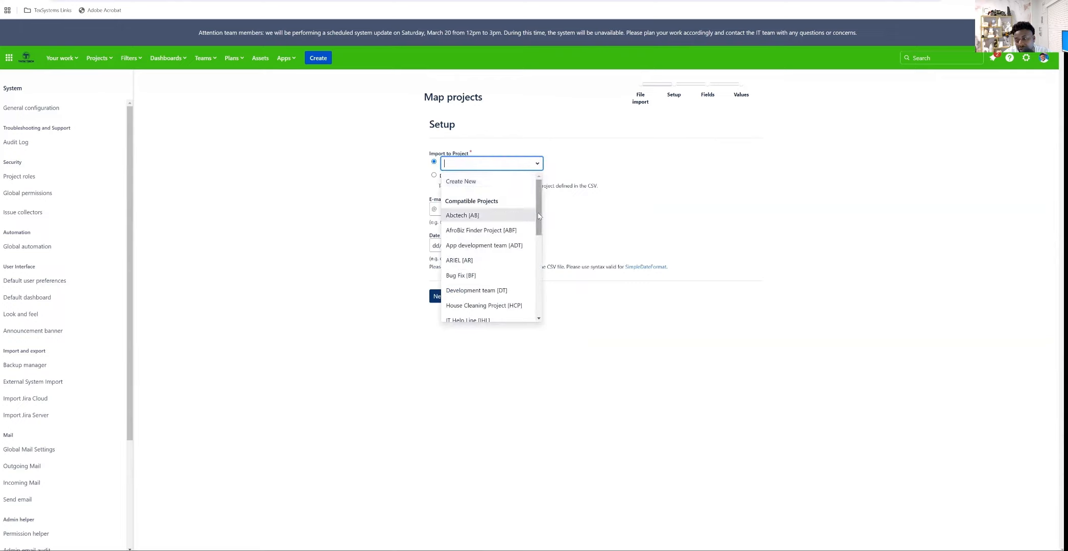
{"action": "mouse_move", "coordinate": [539, 209]}
{"action": "left_mouse_down"}
{"action": "mouse_move", "coordinate": [538, 288]}
{"action": "mouse_move", "coordinate": [542, 214]}
{"action": "mouse_move", "coordinate": [542, 225]}
{"action": "left_mouse_up"}
{"action": "left_click", "coordinate": [481, 187]}
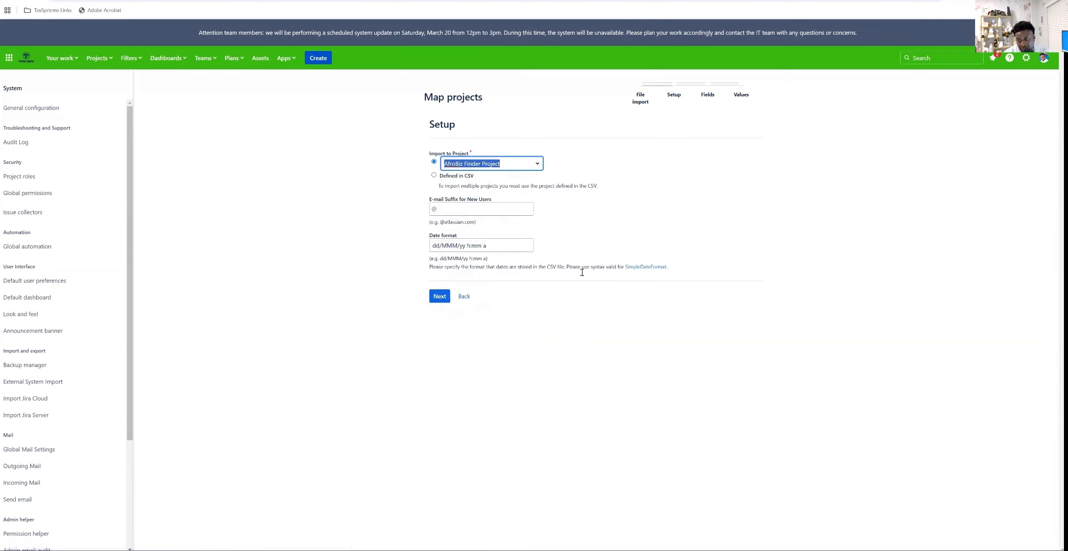
{"action": "left_click", "coordinate": [439, 297]}
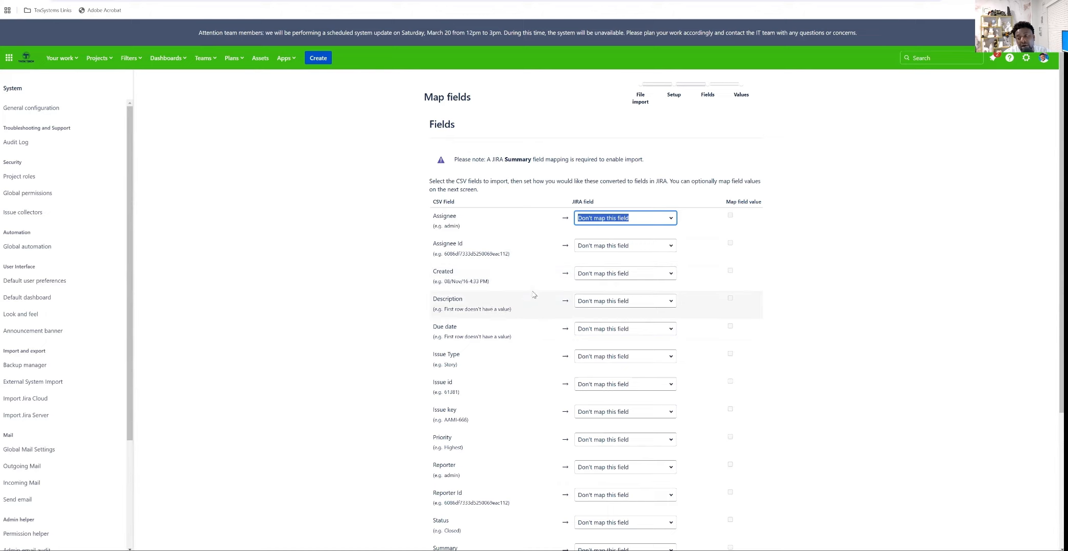
Review the CSV fields available for import and map the Description column to Jira's Description field.
{"action": "scroll", "coordinate": [499, 289], "scroll_direction": "down", "scroll_amount": 1}
{"action": "scroll", "coordinate": [499, 289], "scroll_direction": "down", "scroll_amount": 3}
{"action": "scroll", "coordinate": [488, 286], "scroll_direction": "up", "scroll_amount": 3}
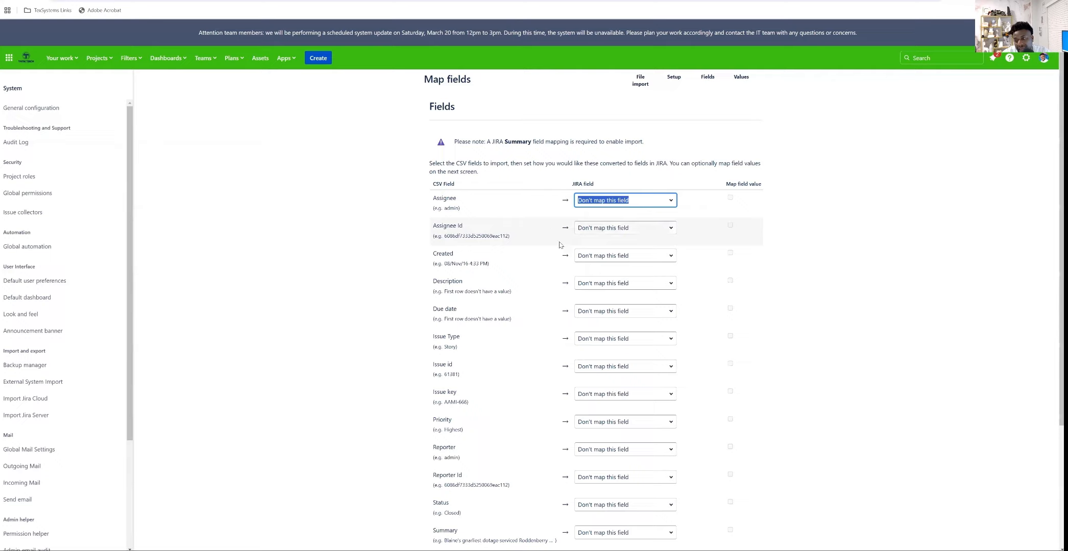
{"action": "left_click", "coordinate": [604, 282]}
{"action": "type", "text": "des"}
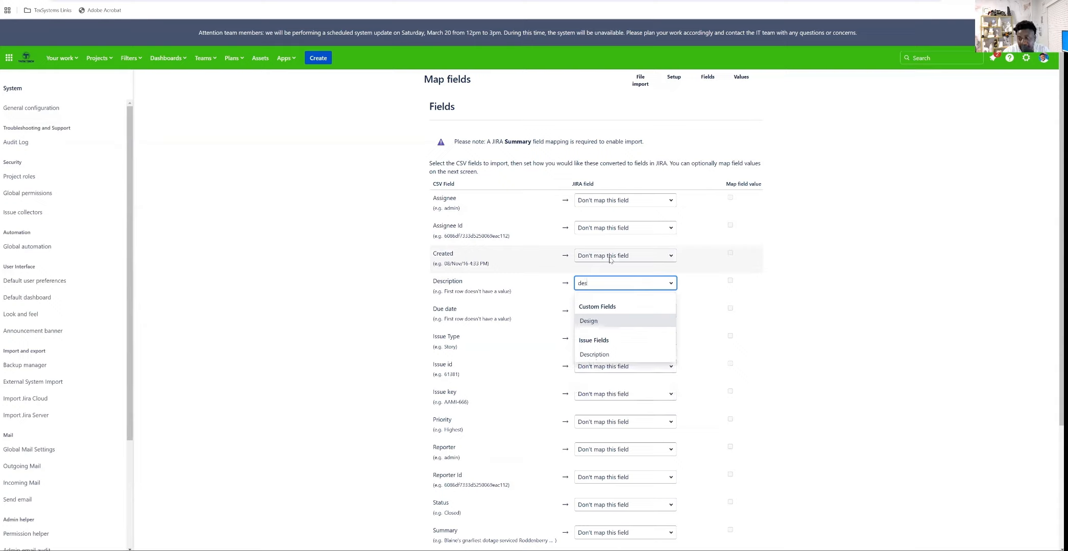
{"action": "left_click", "coordinate": [590, 355]}
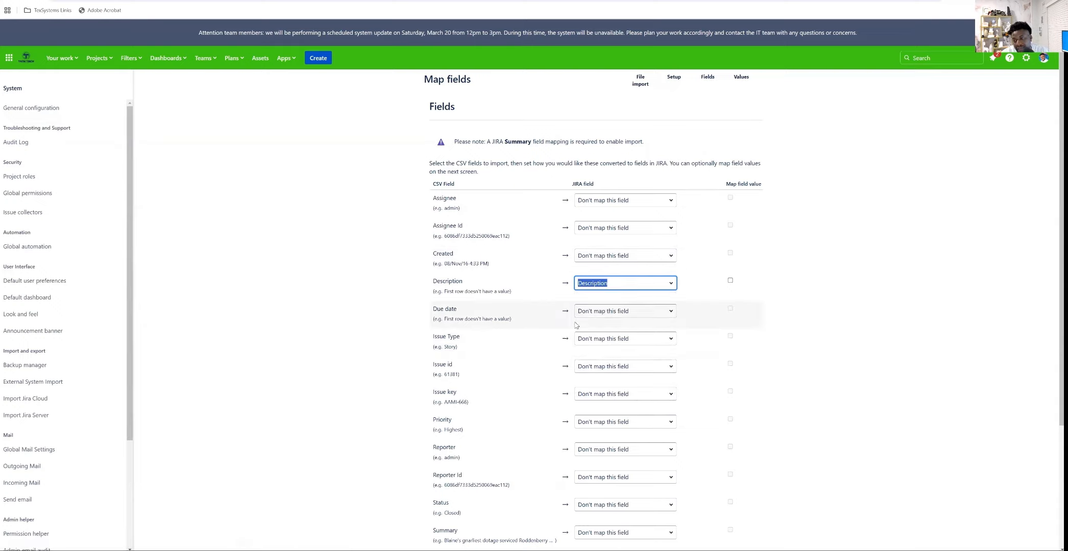
Map the CSV columns Issue Type and Issue id to the Jira fields Issue Type and Issue Id.
{"action": "left_click", "coordinate": [597, 339]}
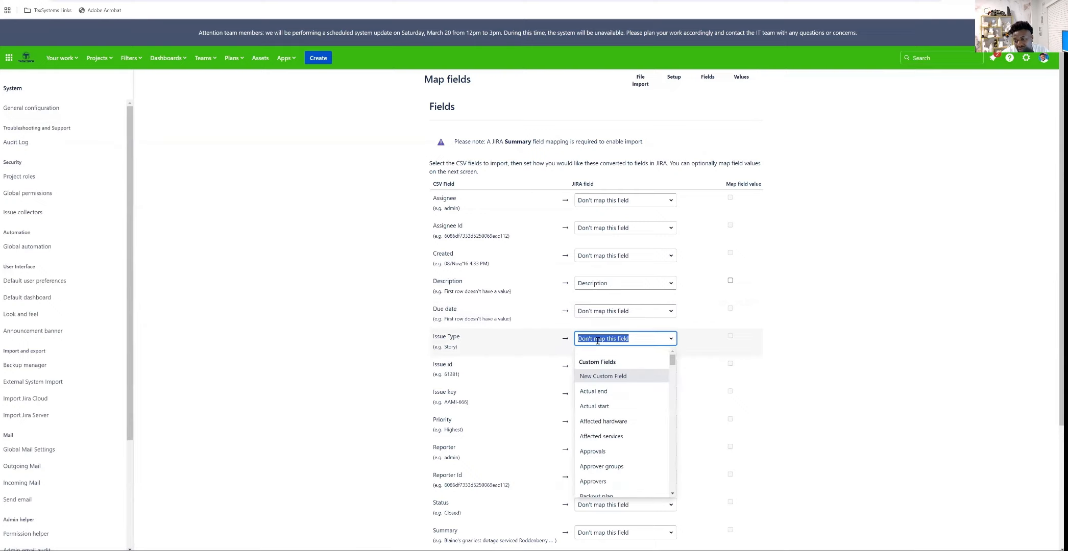
{"action": "type", "text": "issue"}
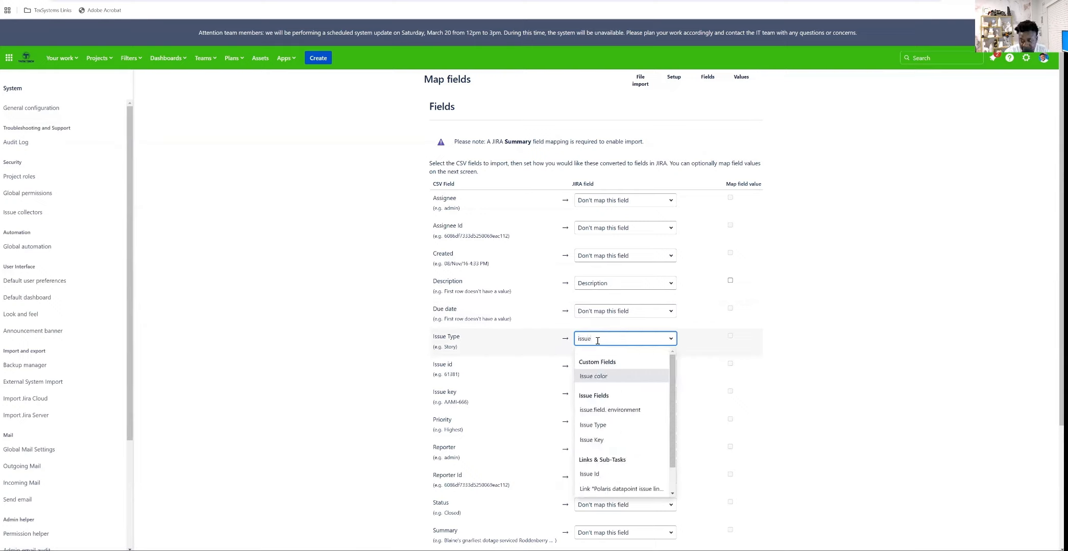
{"action": "left_click", "coordinate": [592, 425]}
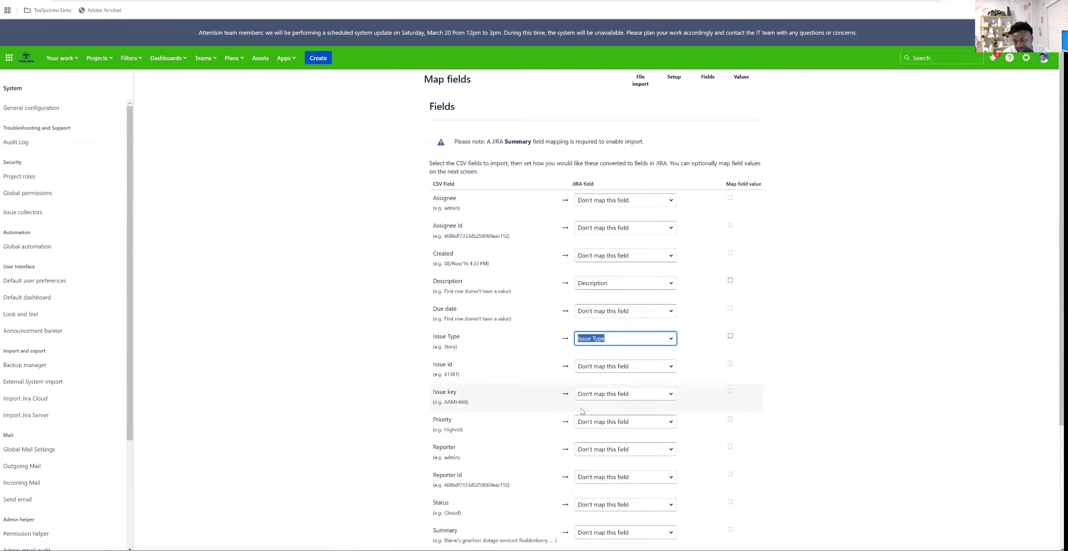
{"action": "left_click", "coordinate": [615, 368]}
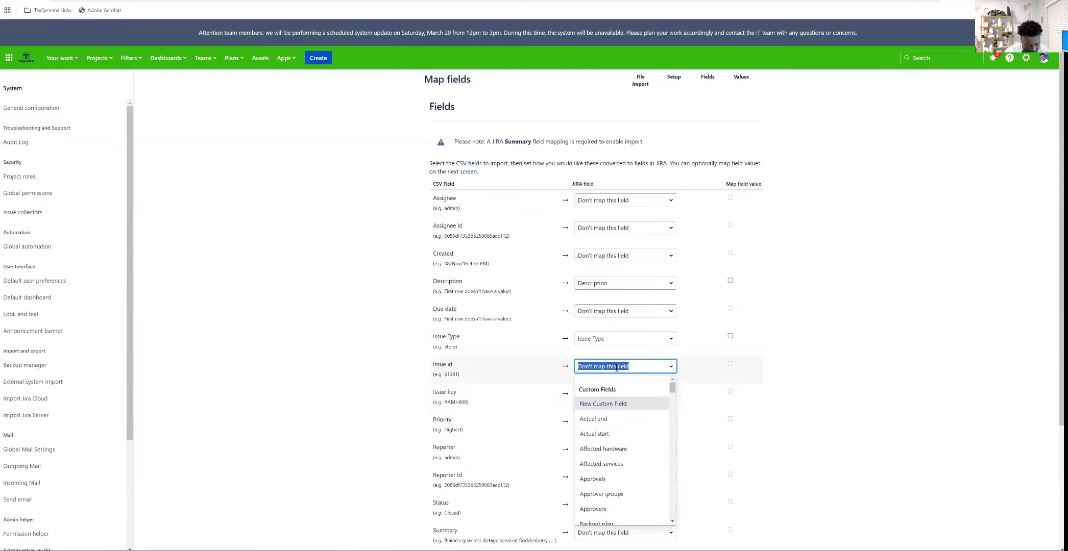
{"action": "type", "text": "issu"}
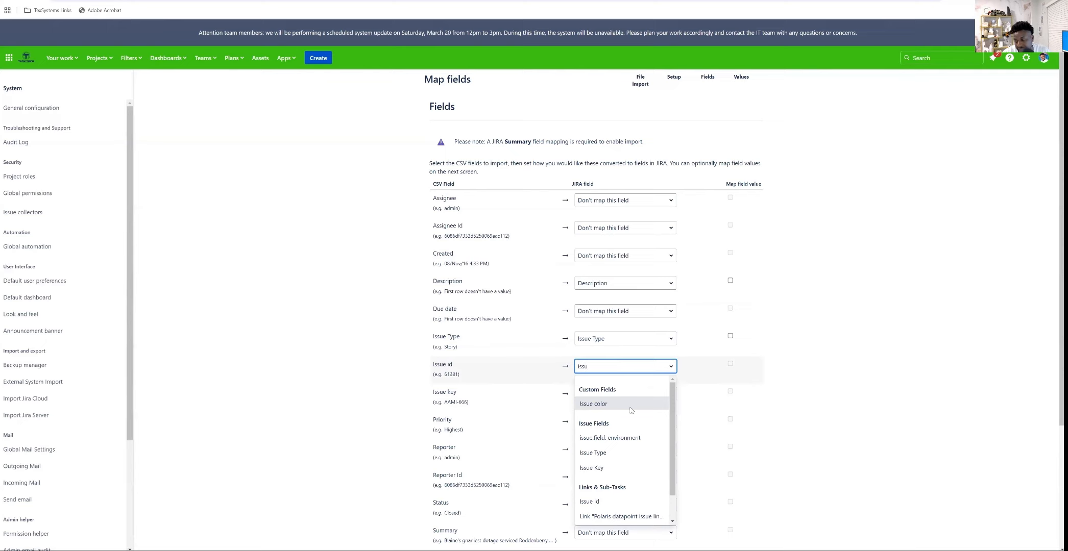
{"action": "left_click", "coordinate": [592, 502]}
{"action": "scroll", "coordinate": [611, 386], "scroll_direction": "down", "scroll_amount": 2}
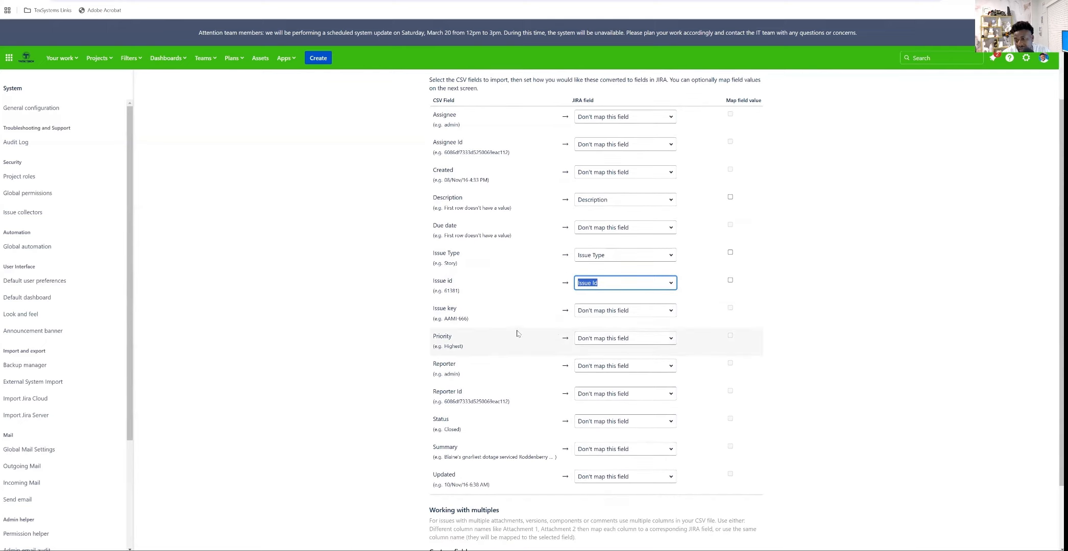
Map the CSV columns Issue key and Priority to the Jira fields Issue Key and Priority.
{"action": "left_click", "coordinate": [601, 311]}
{"action": "type", "text": "issu"}
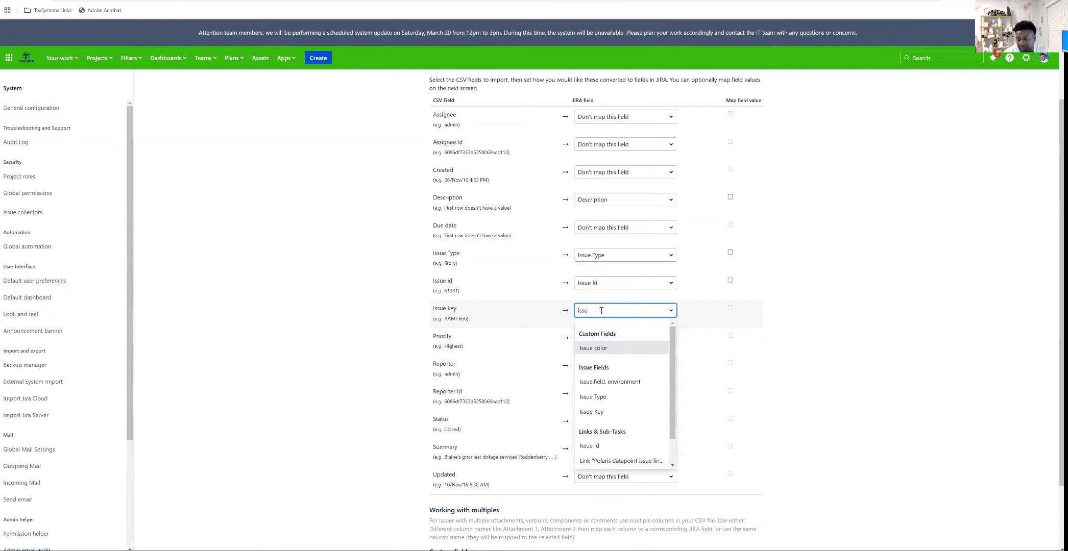
{"action": "left_click", "coordinate": [592, 411]}
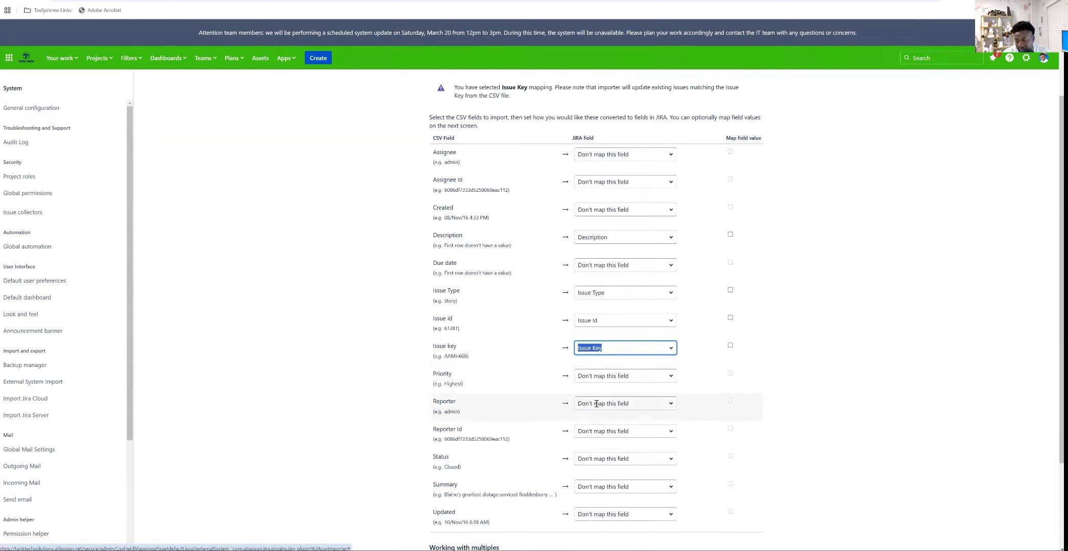
{"action": "left_click", "coordinate": [604, 376]}
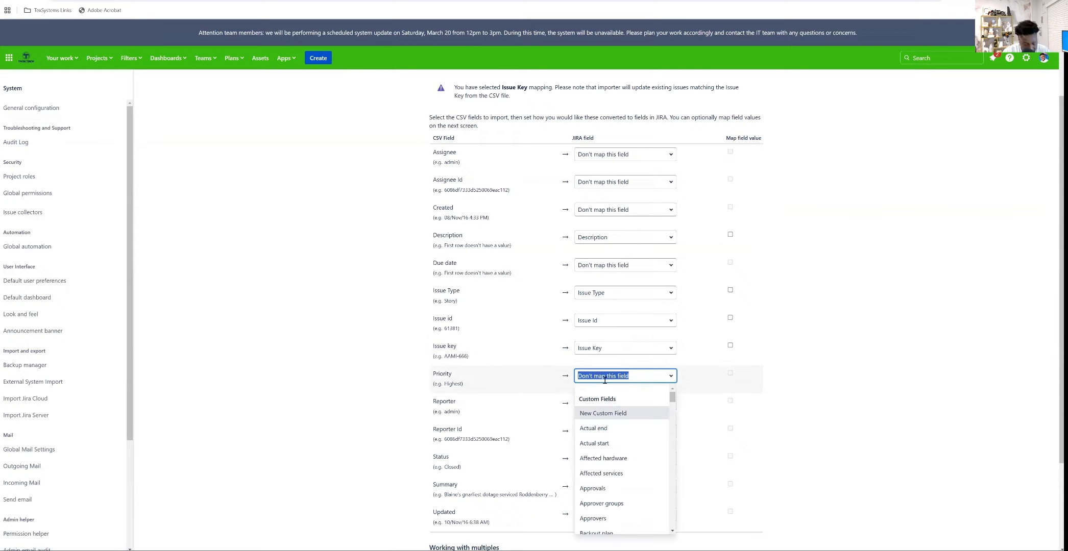
{"action": "type", "text": "prio"}
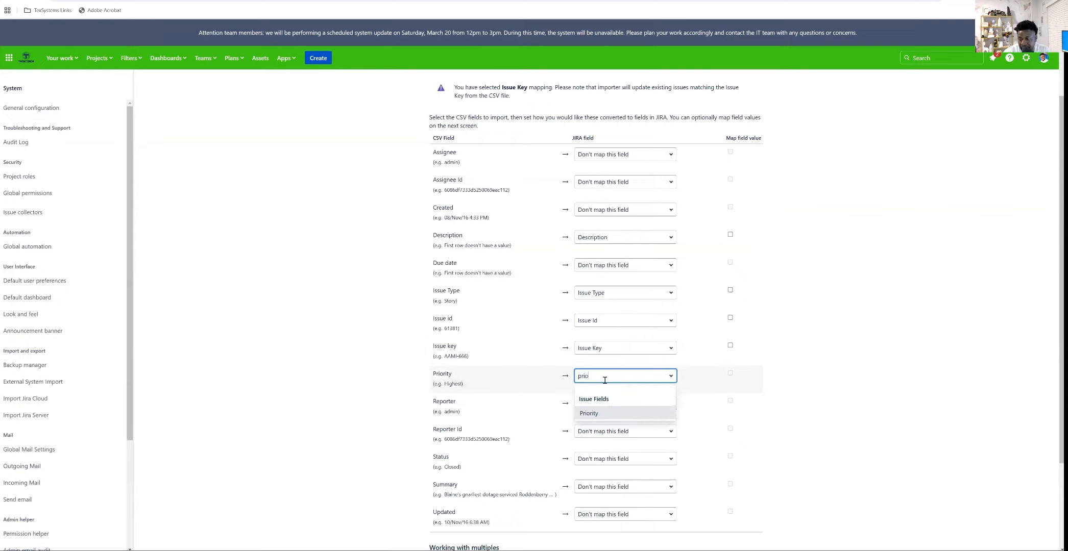
{"action": "left_click", "coordinate": [640, 414]}
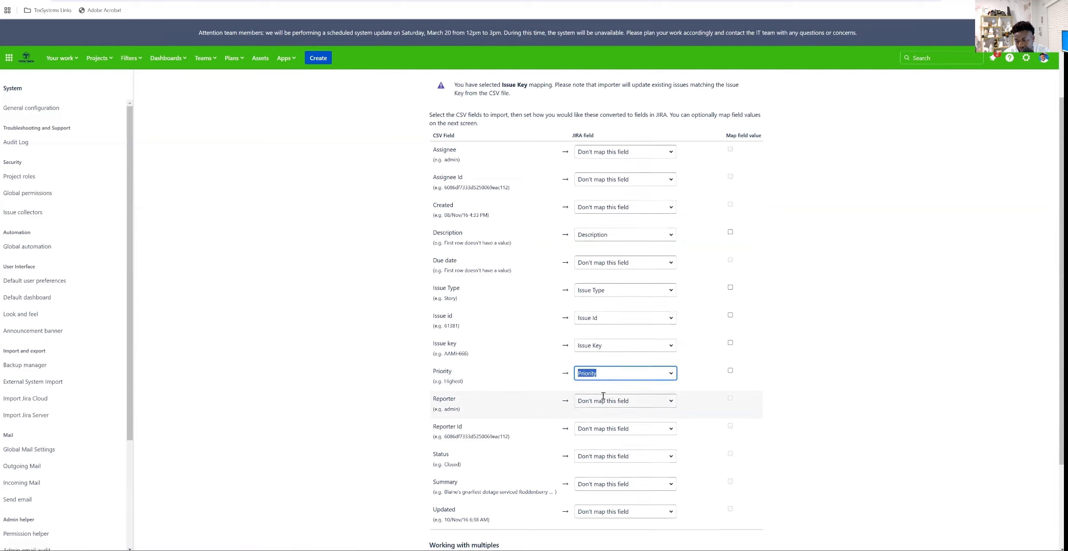
Map the CSV column Reporter to Jira's Reporter issue field, leaving the Reporter Id column unmapped.
{"action": "scroll", "coordinate": [528, 325], "scroll_direction": "down", "scroll_amount": 2}
{"action": "left_click", "coordinate": [596, 280]}
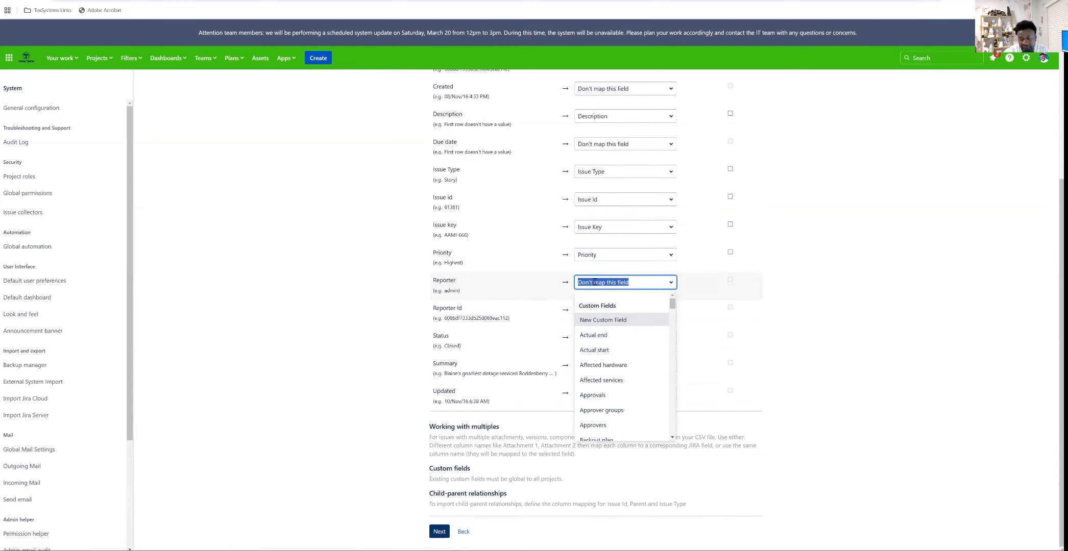
{"action": "type", "text": "repo"}
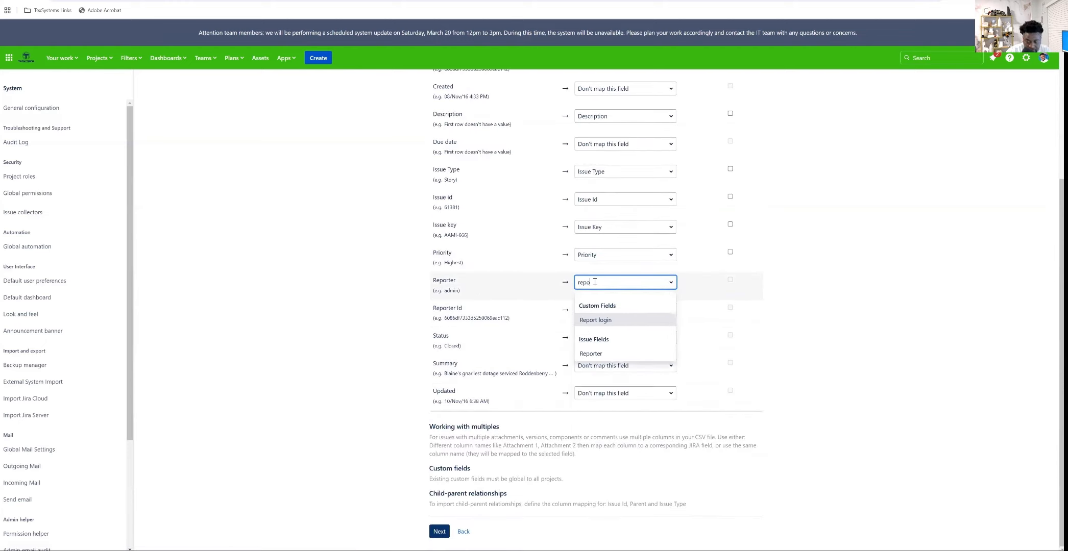
{"action": "left_click", "coordinate": [588, 355]}
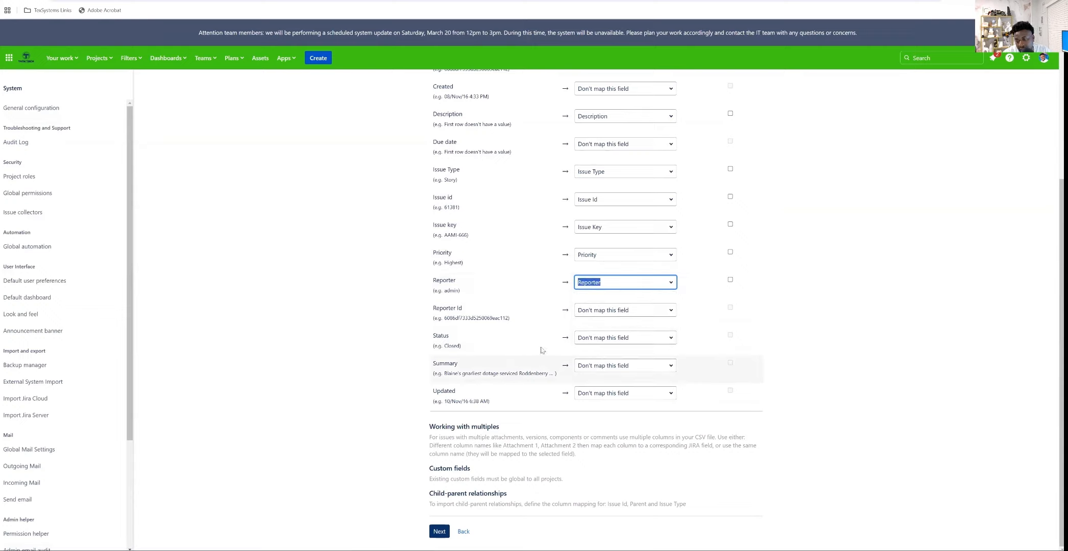
Map the CSV columns Status and Summary to the Jira issue fields Status and Summary.
{"action": "left_click", "coordinate": [599, 339]}
{"action": "type", "text": "stat"}
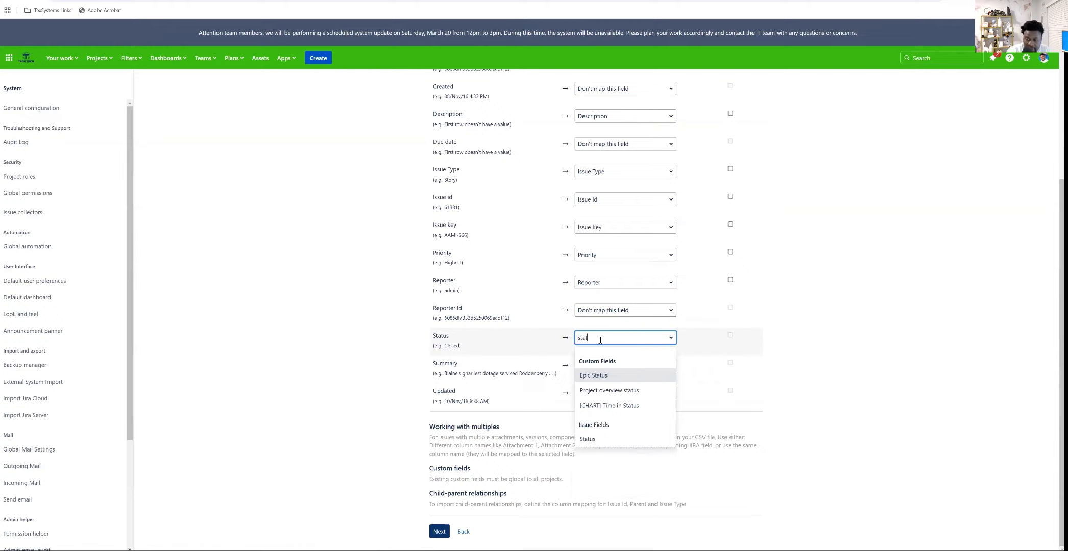
{"action": "left_click", "coordinate": [591, 439]}
{"action": "left_click", "coordinate": [592, 366]}
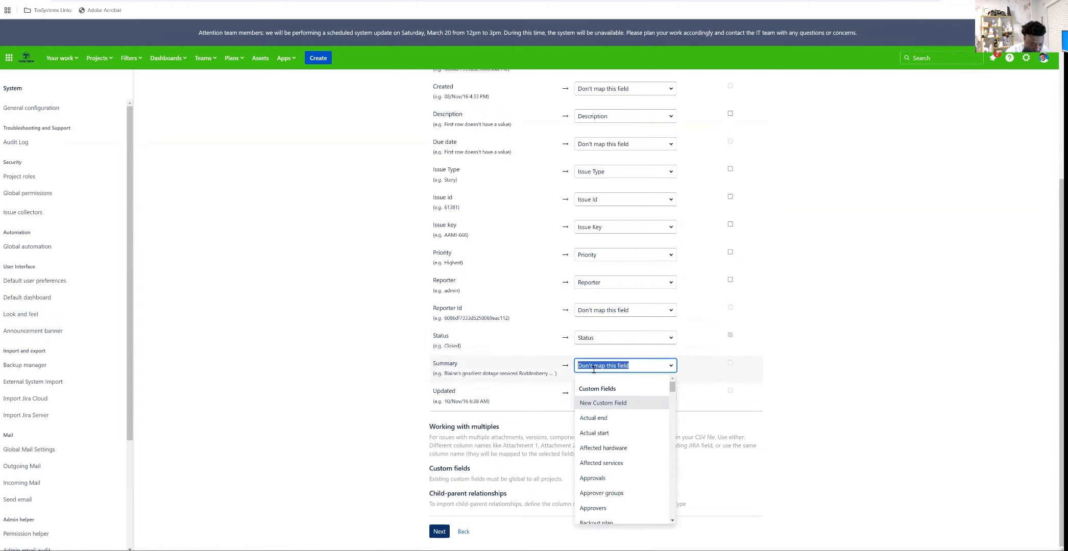
{"action": "type", "text": "summ"}
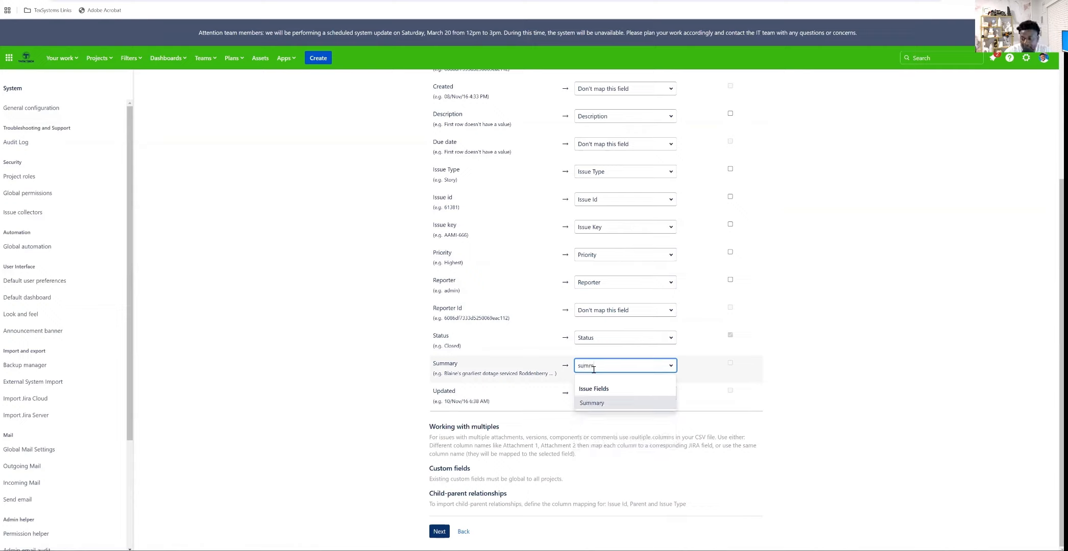
{"action": "left_click", "coordinate": [603, 401]}
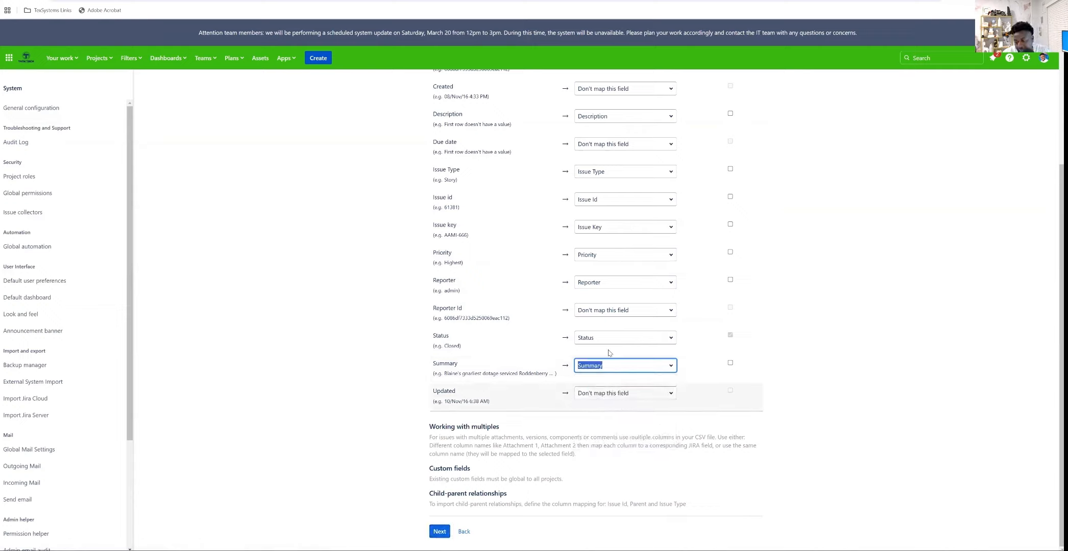